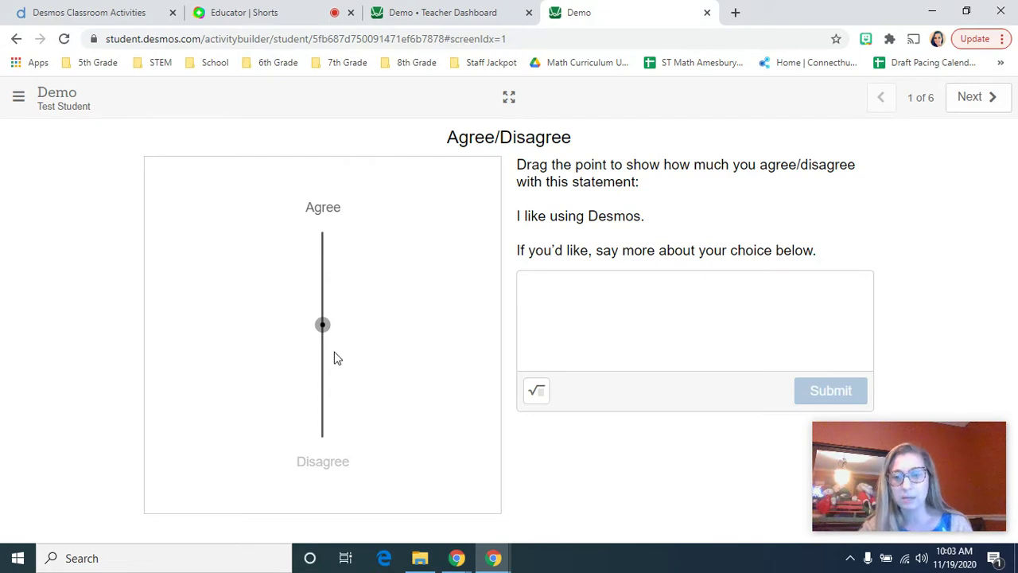
left_click_drag(322, 325, 339, 240)
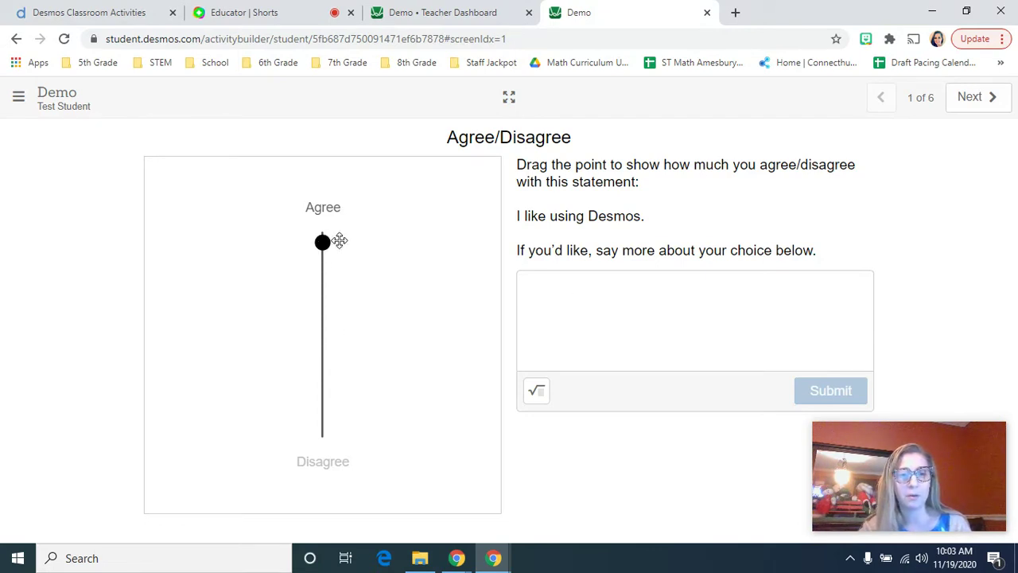
left_click(575, 301)
type("I")
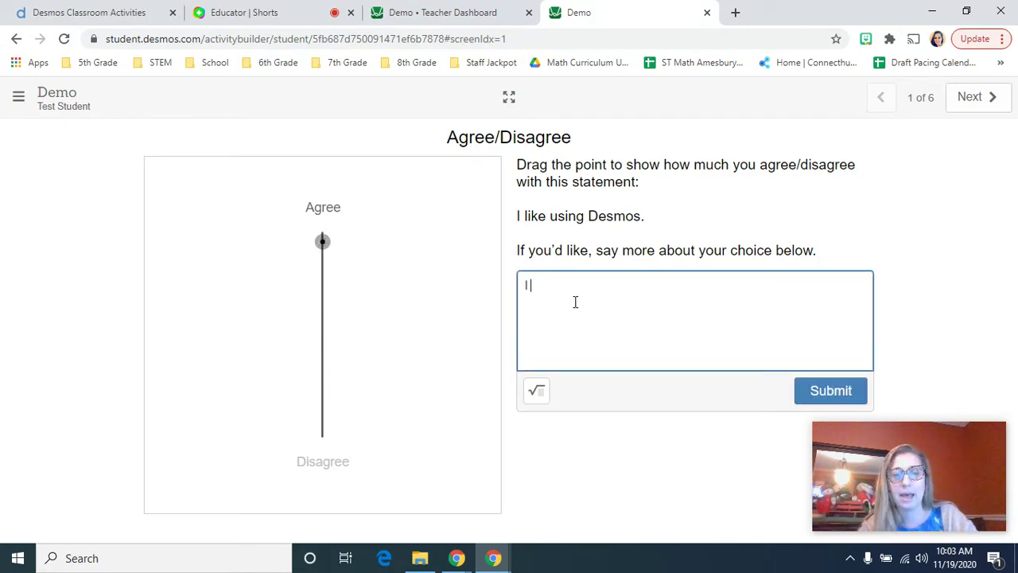
type(" love how I can ")
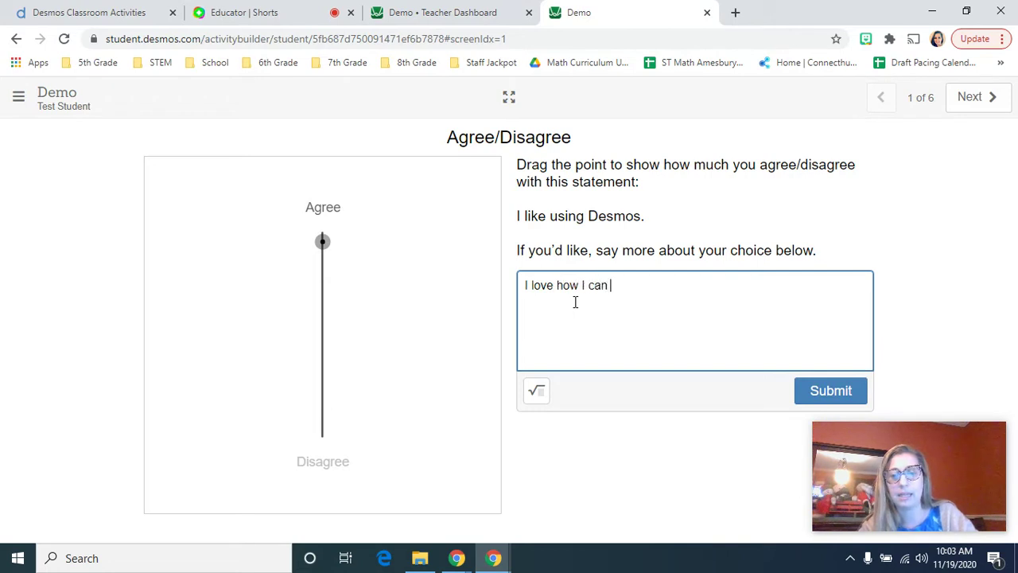
type("see what")
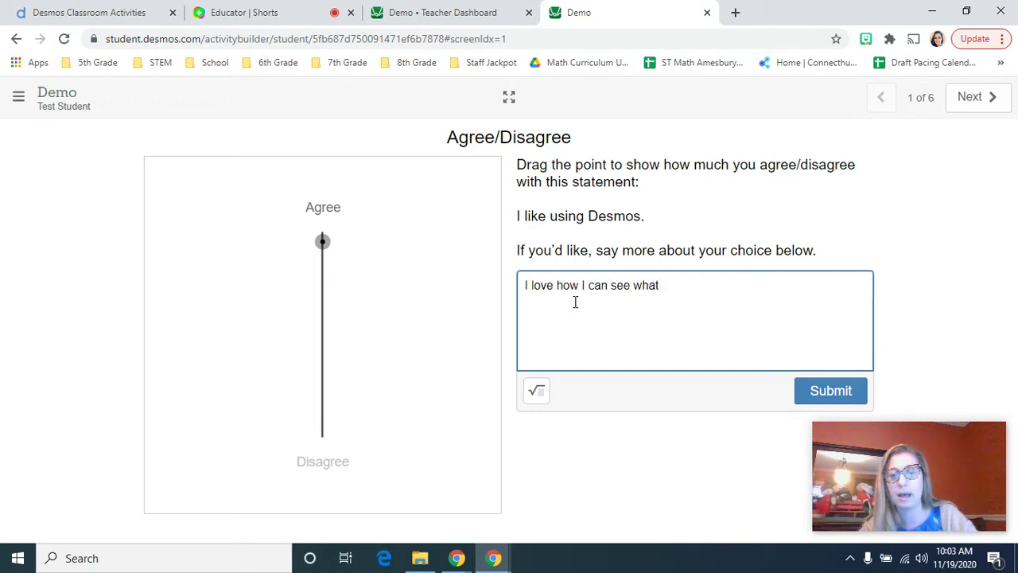
type(" slide students on")
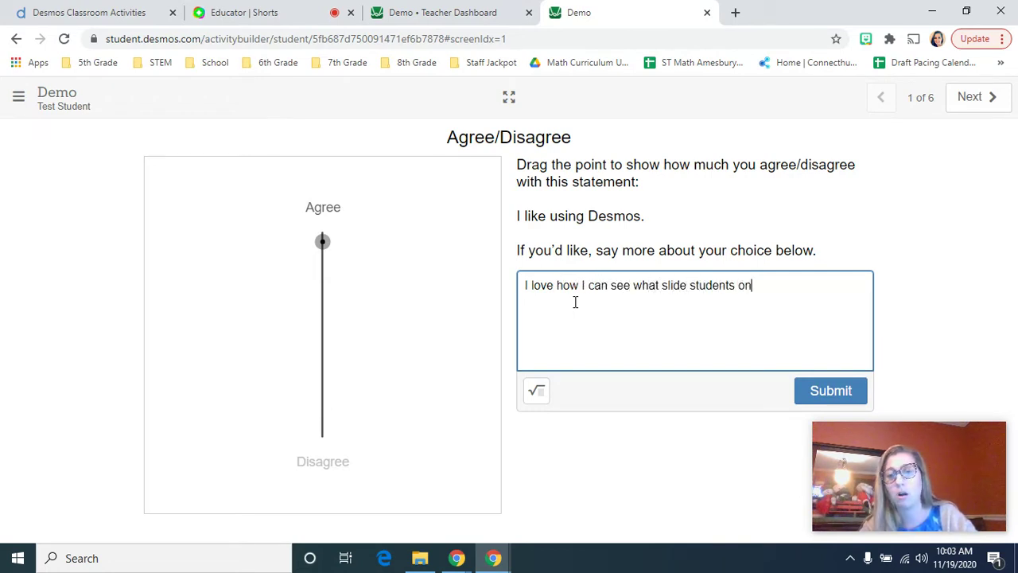
key("BackSpace")
key("BackSpace")
type("are on in ")
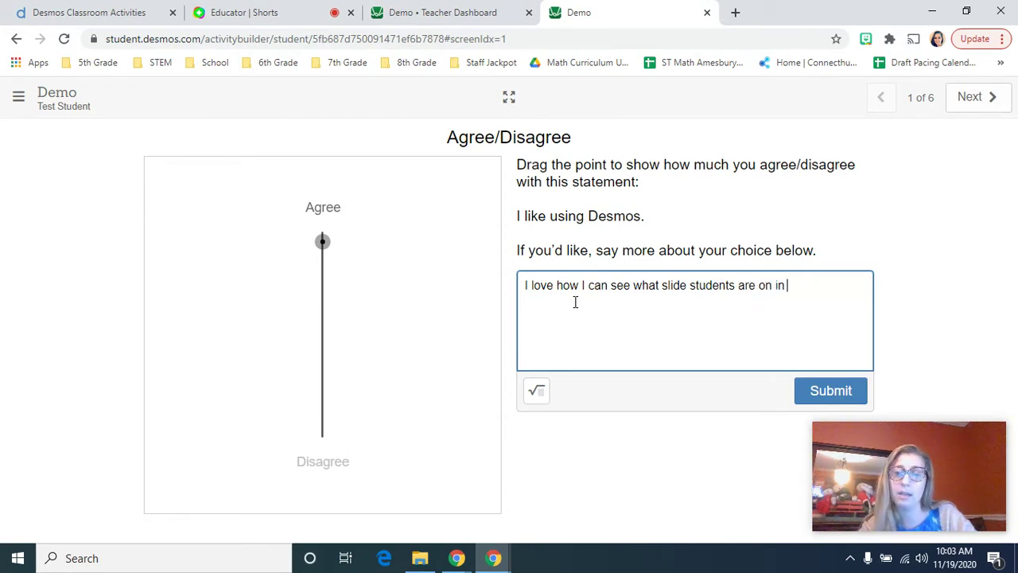
type("real tine")
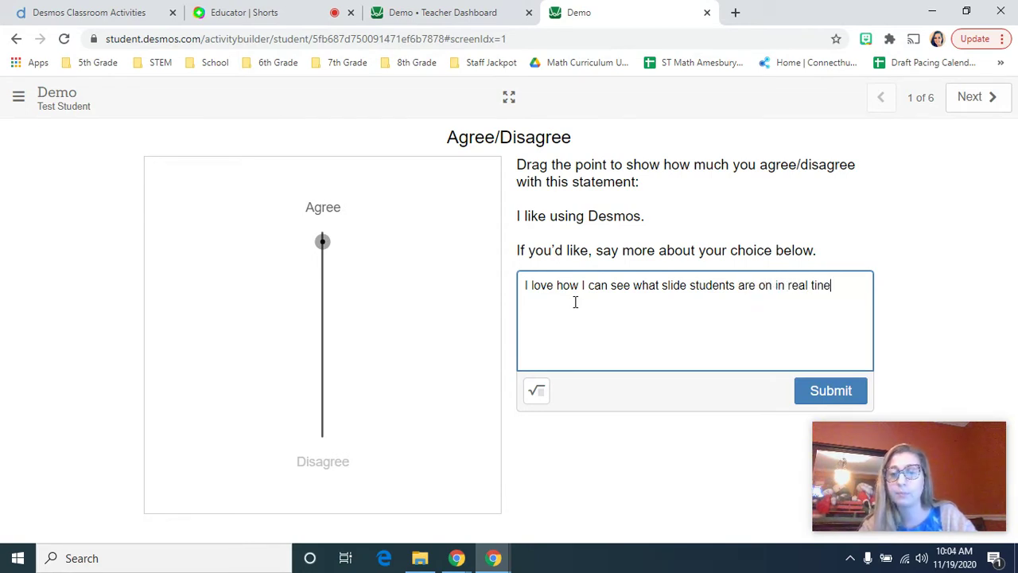
key("BackSpace")
key("BackSpace")
type("me.")
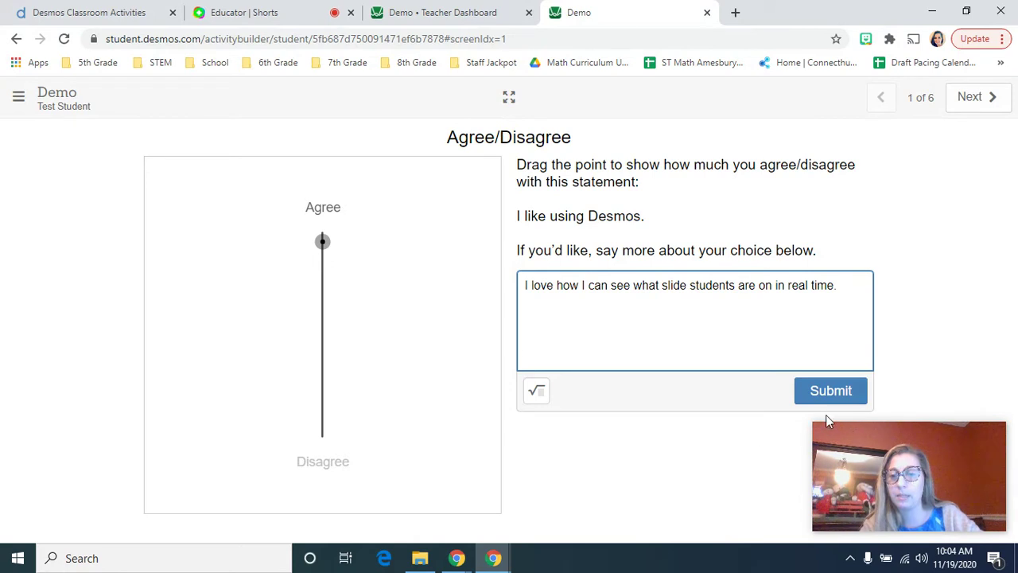
left_click(820, 390)
left_click(429, 8)
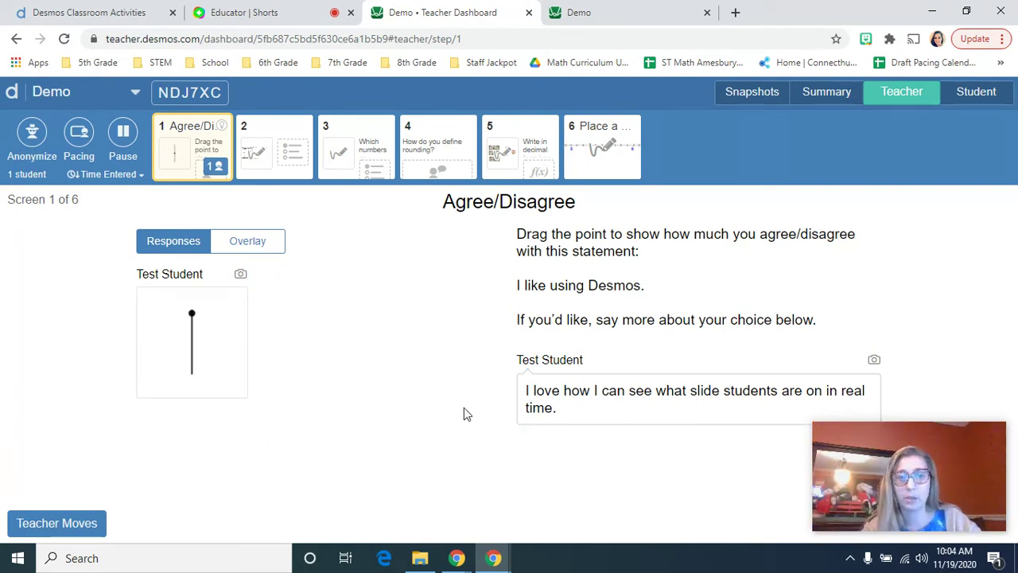
left_click(78, 137)
left_click(261, 159)
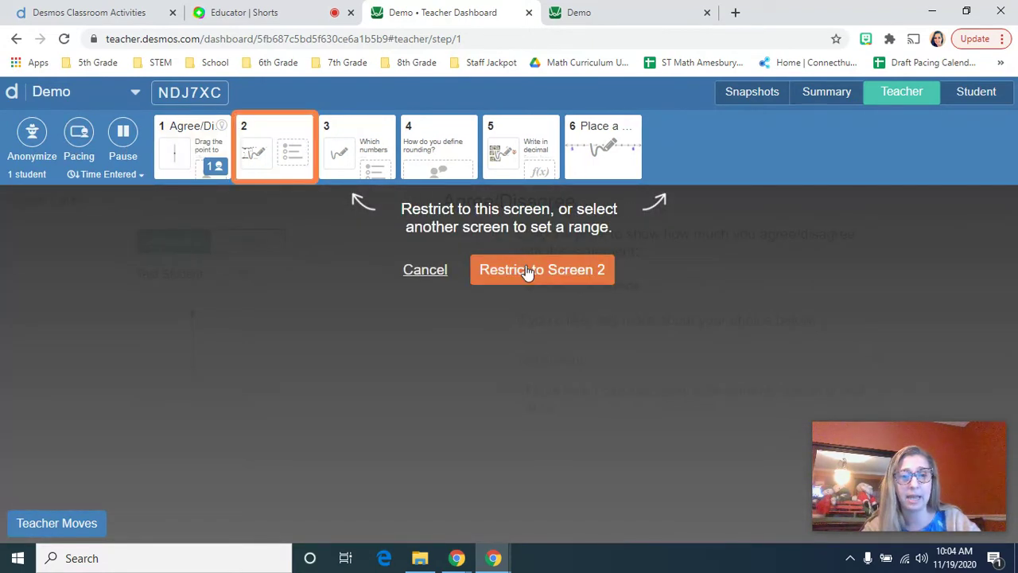
left_click(358, 161)
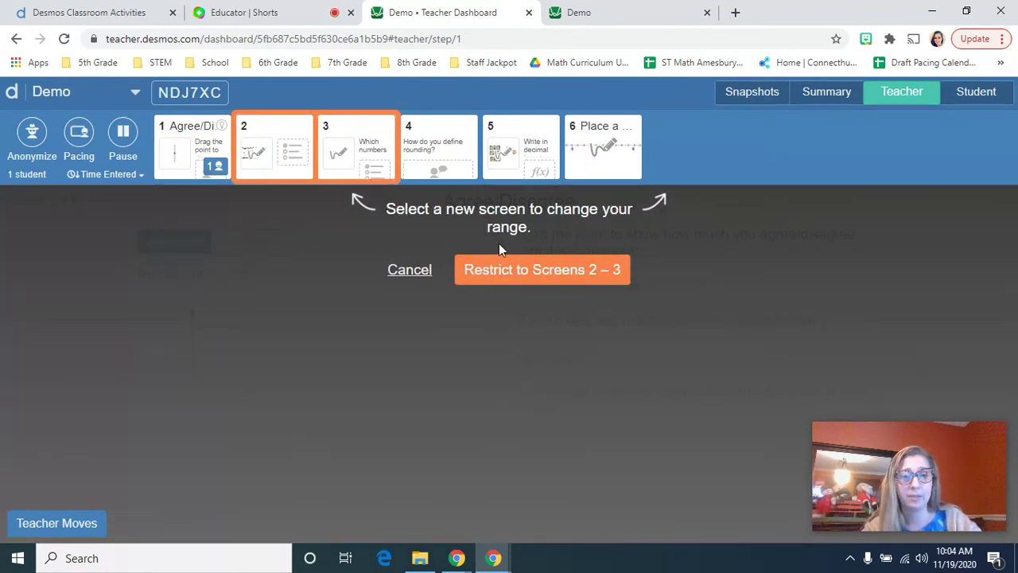
left_click(528, 277)
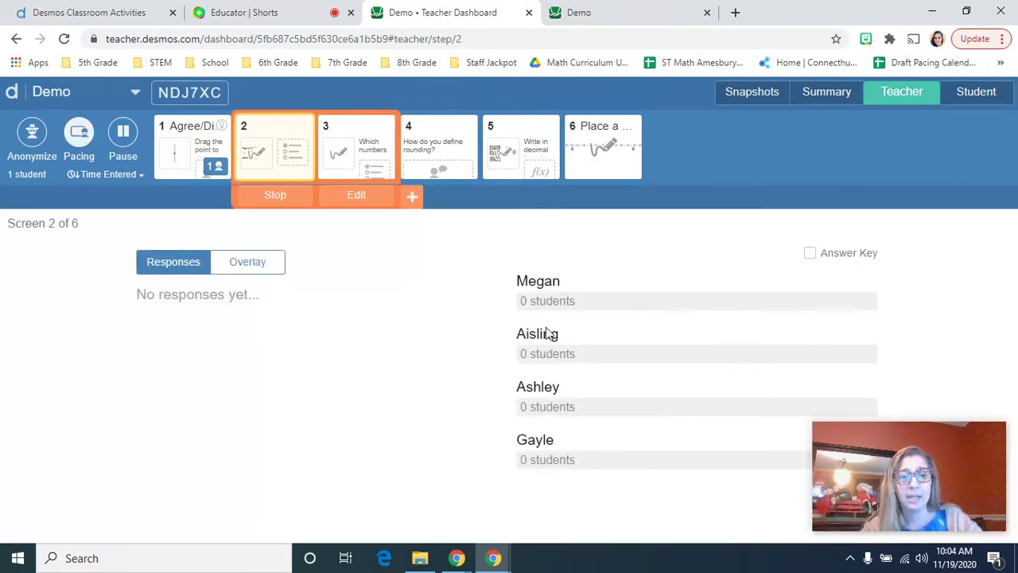
left_click(596, 8)
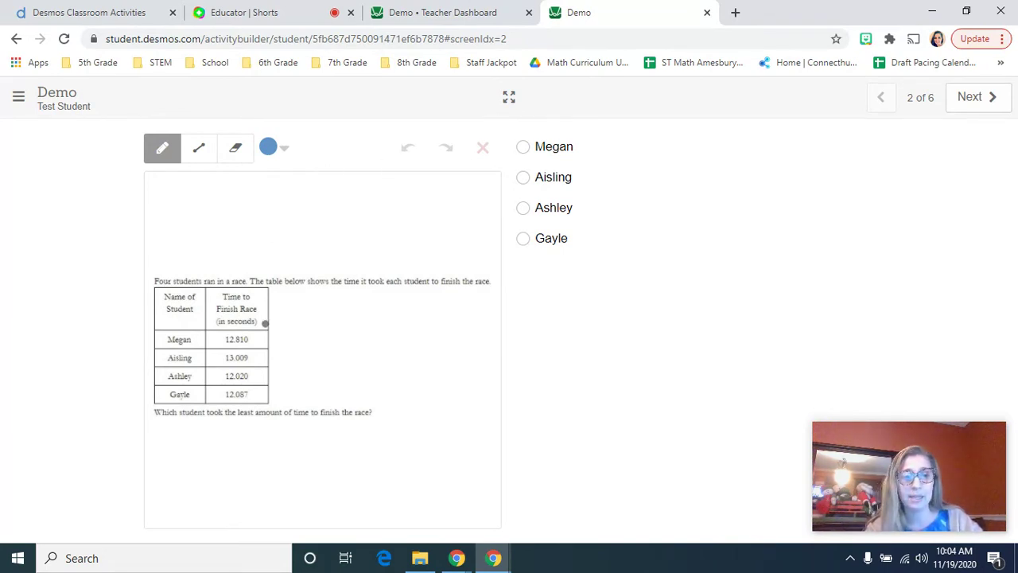
left_click(548, 184)
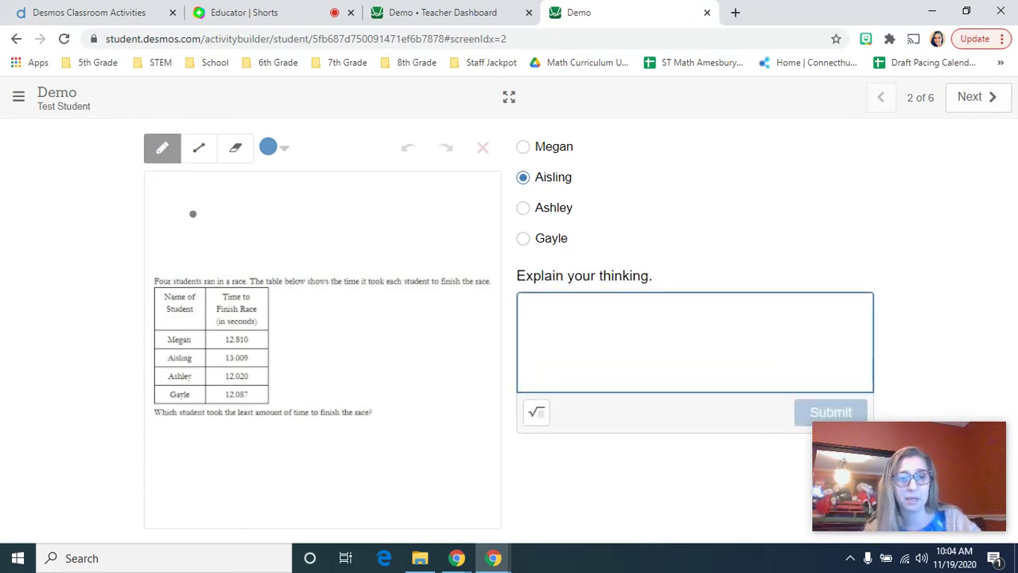
mouse_move(193, 211)
left_mouse_down()
mouse_move(354, 374)
mouse_move(231, 460)
mouse_move(421, 350)
mouse_move(207, 337)
mouse_move(208, 264)
mouse_move(241, 237)
left_mouse_up()
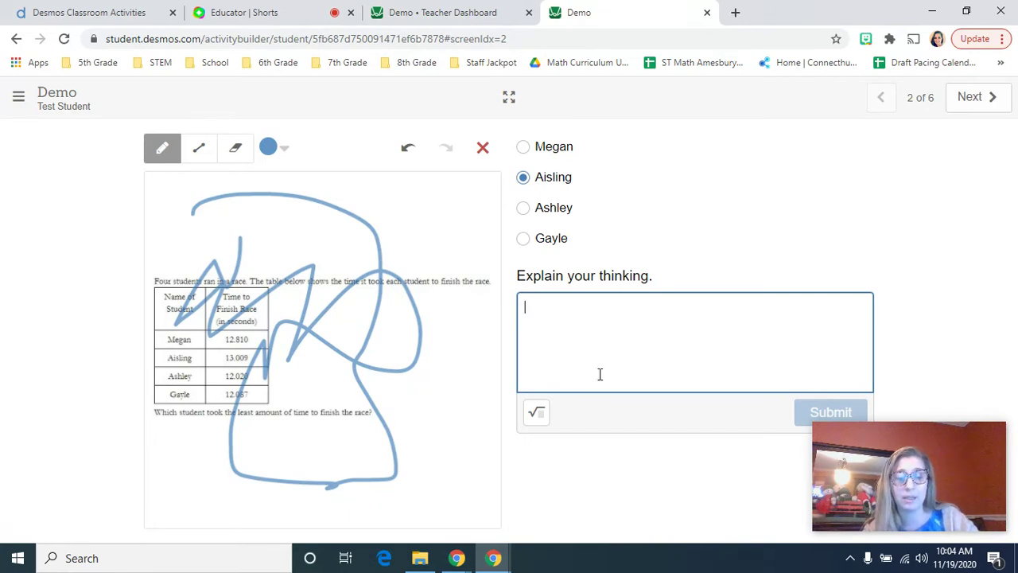
type("I tihkn")
key("BackSpace")
key("BackSpace")
key("BackSpace")
key("BackSpace")
key("BackSpace")
type("hink")
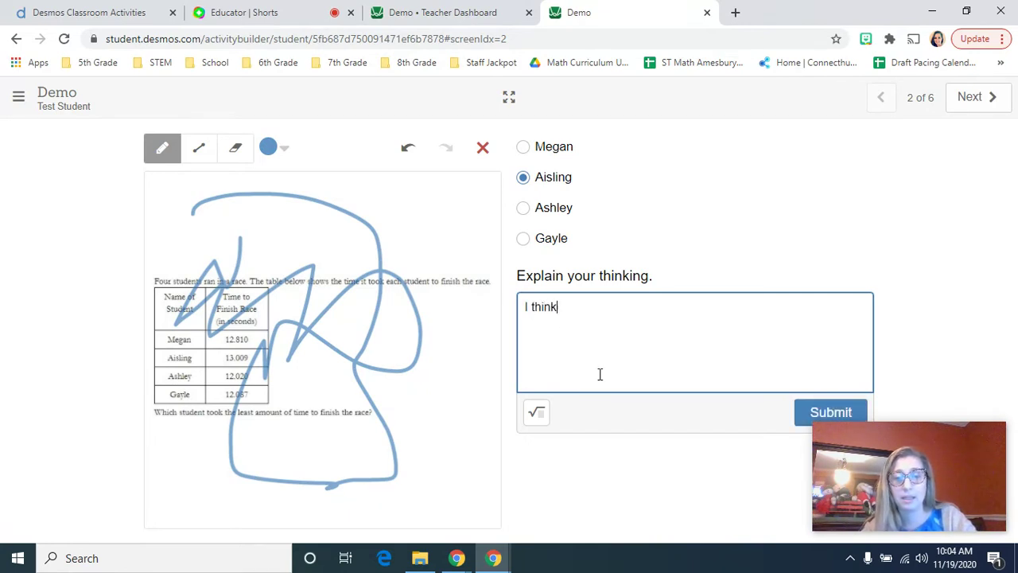
type(" this because....")
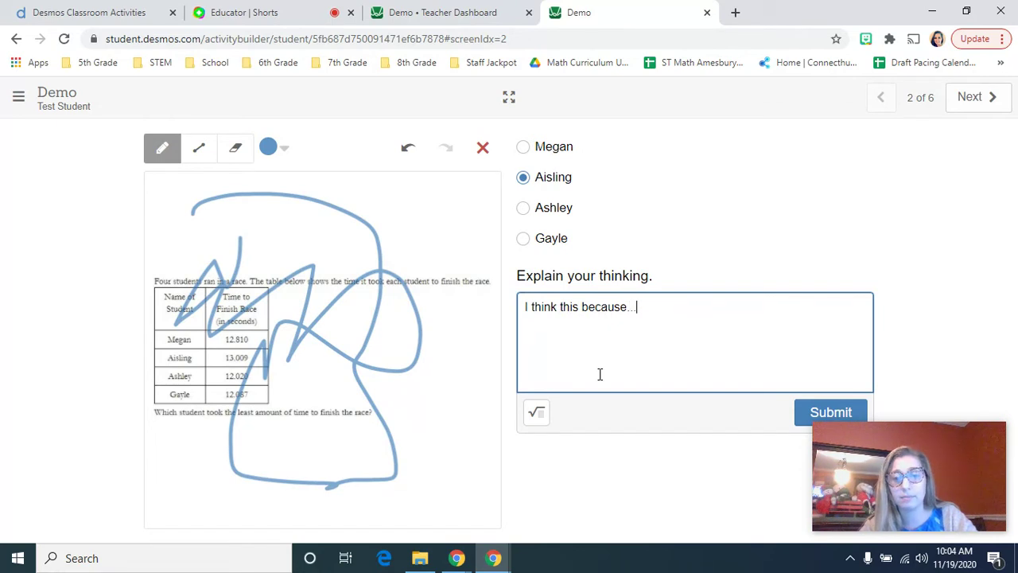
left_click(818, 422)
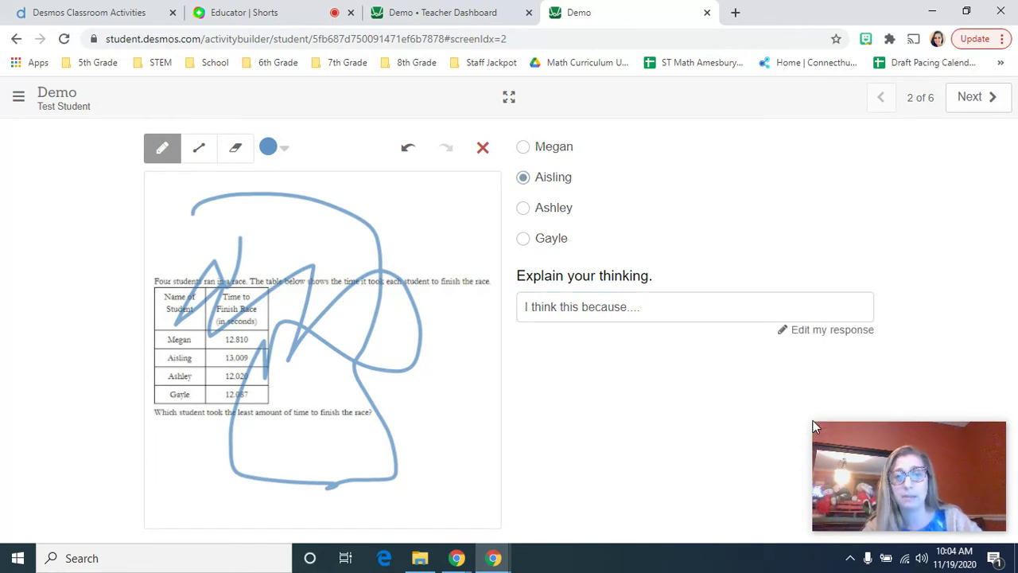
left_click(470, 10)
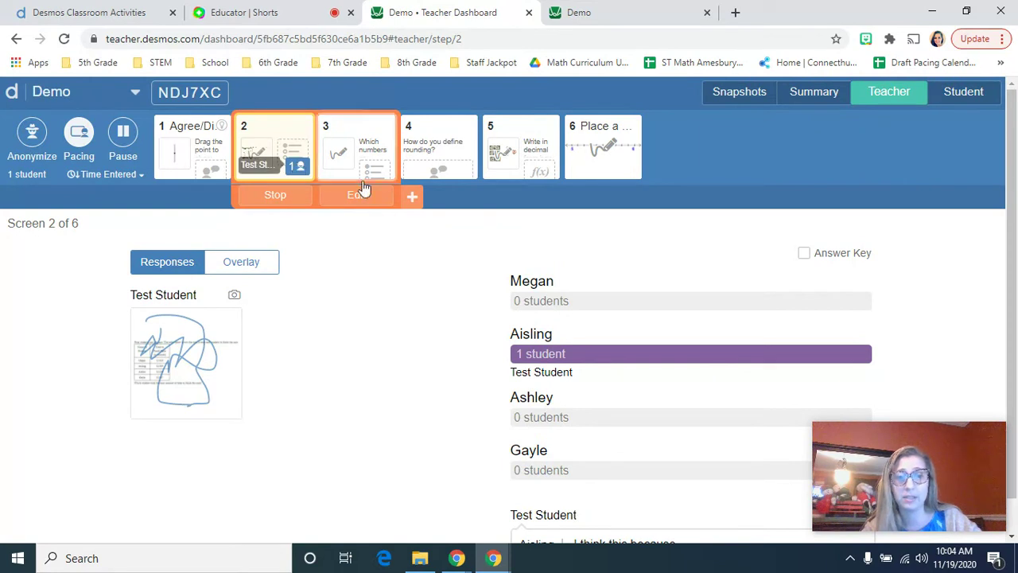
scroll(540, 227, "down", 1)
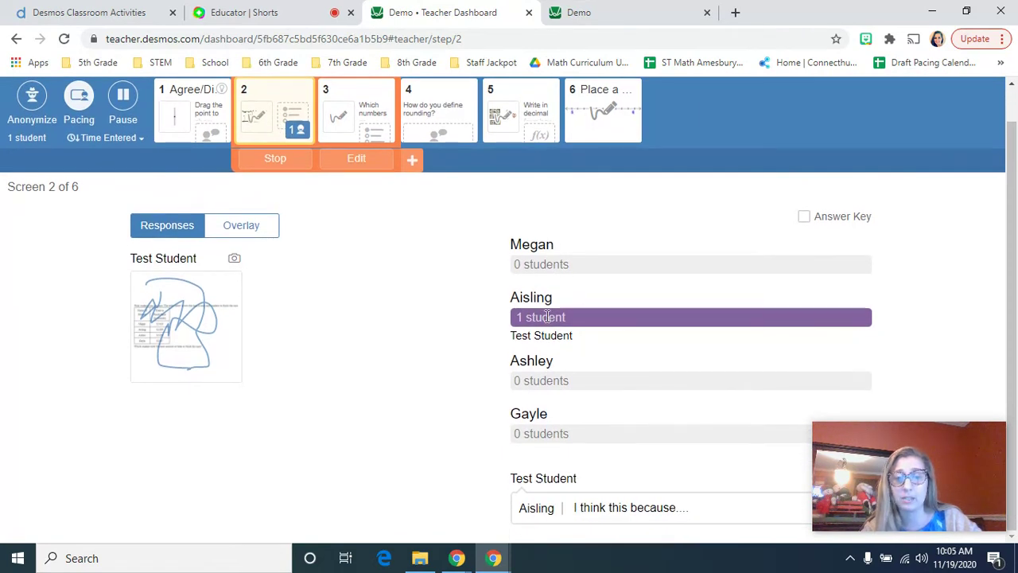
left_click(830, 219)
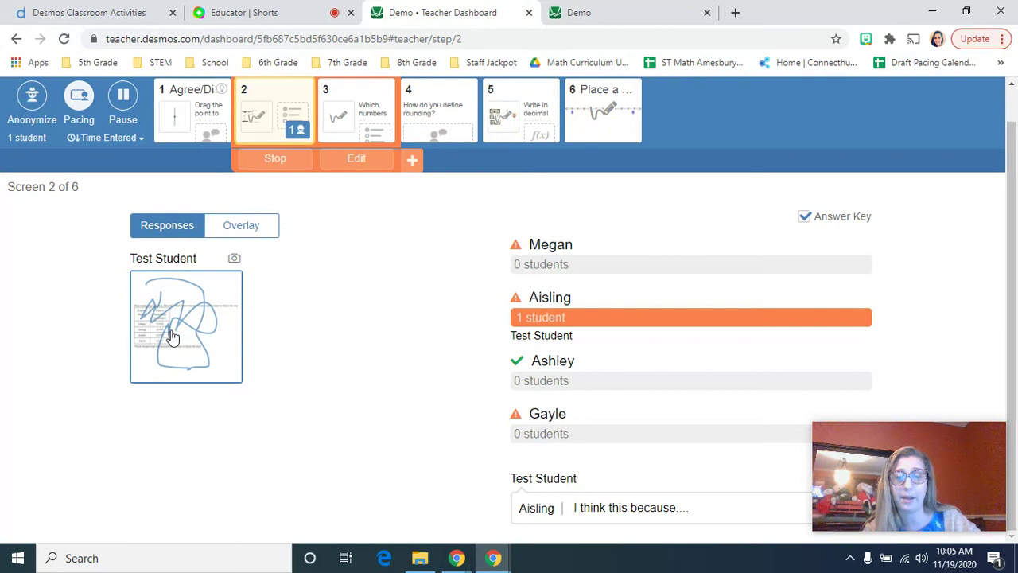
left_click(552, 8)
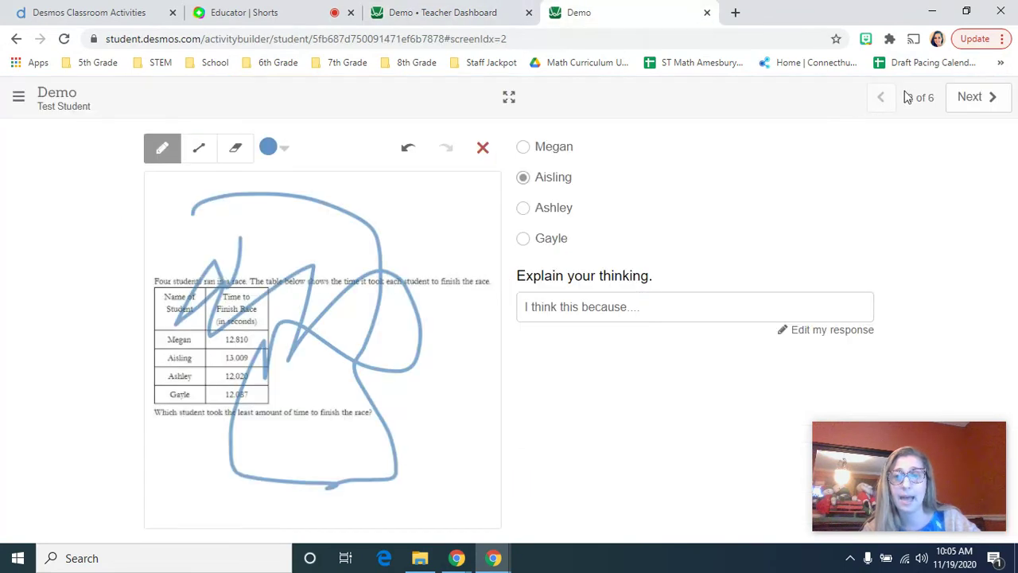
left_click(962, 98)
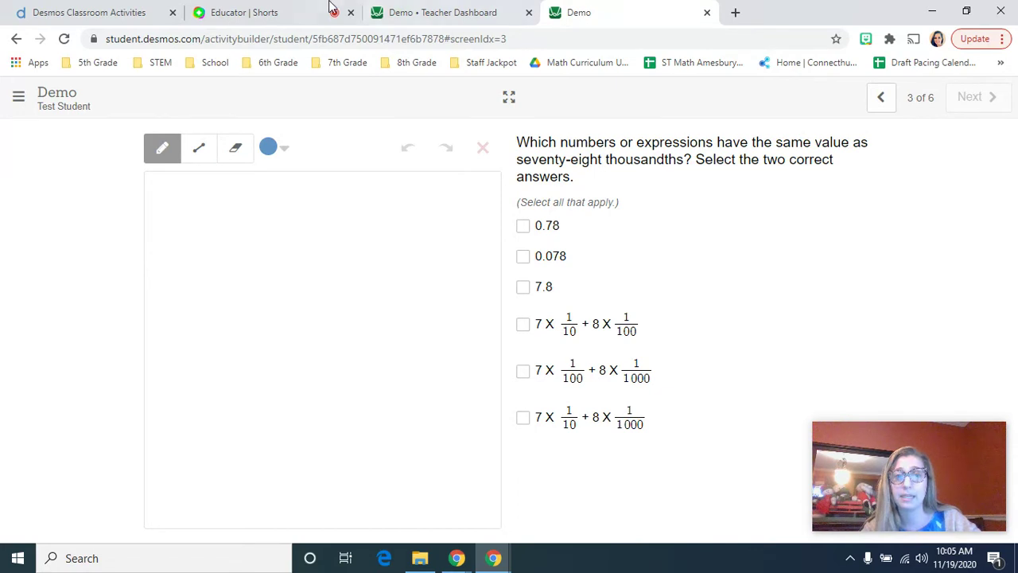
left_click(421, 15)
left_click(628, 8)
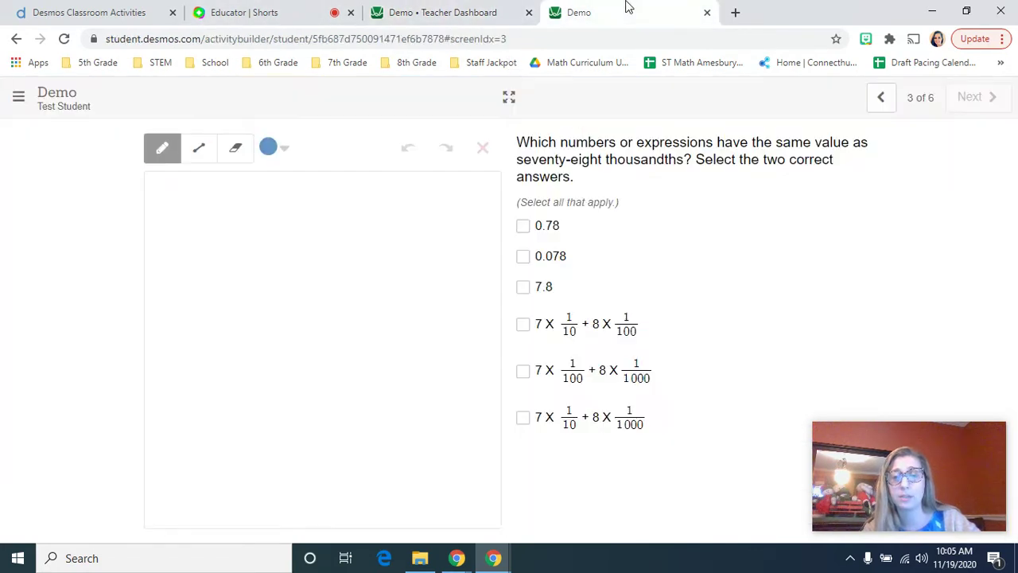
left_click(561, 256)
left_click(538, 370)
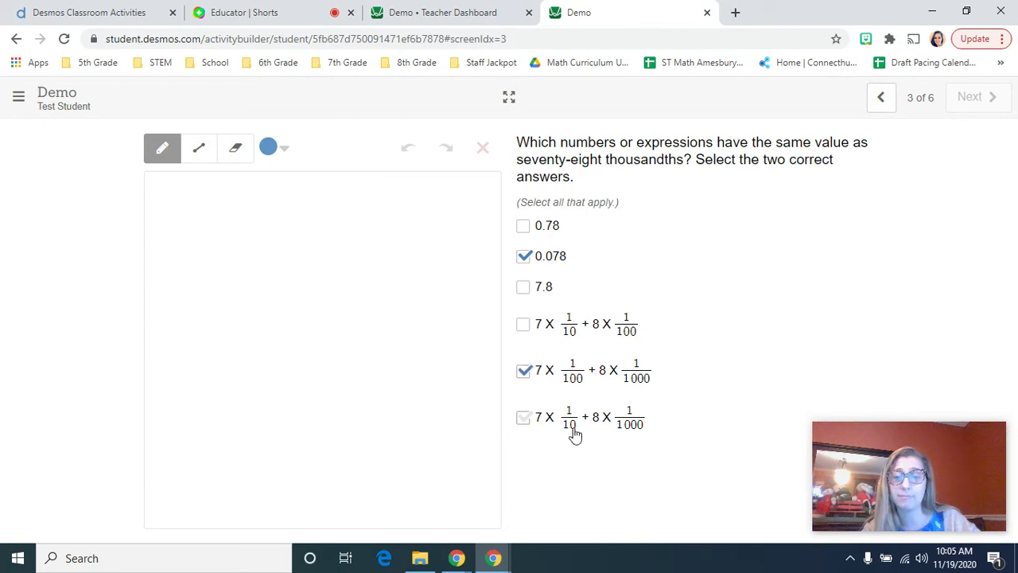
left_click(402, 9)
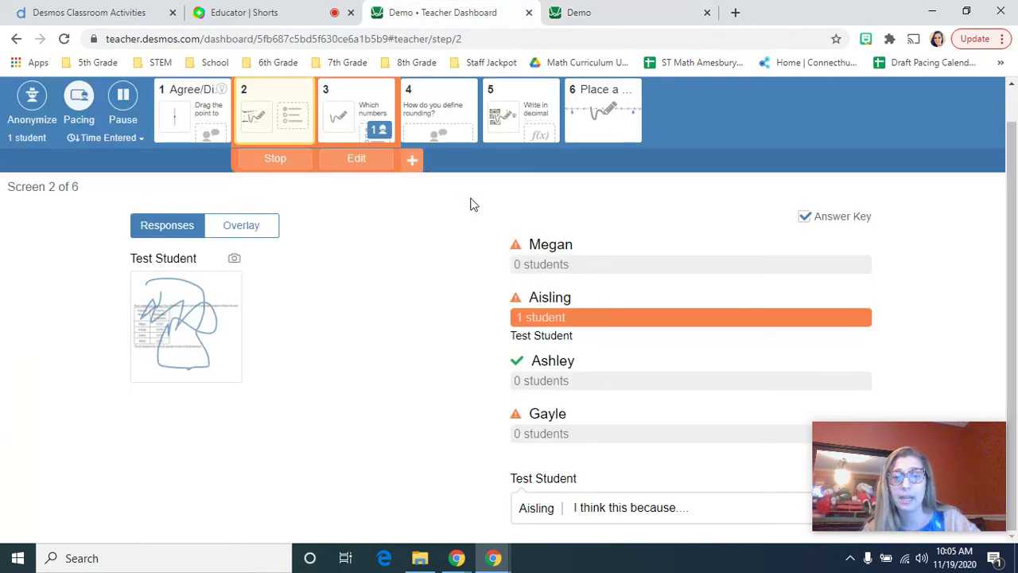
scroll(644, 374, "down", 2)
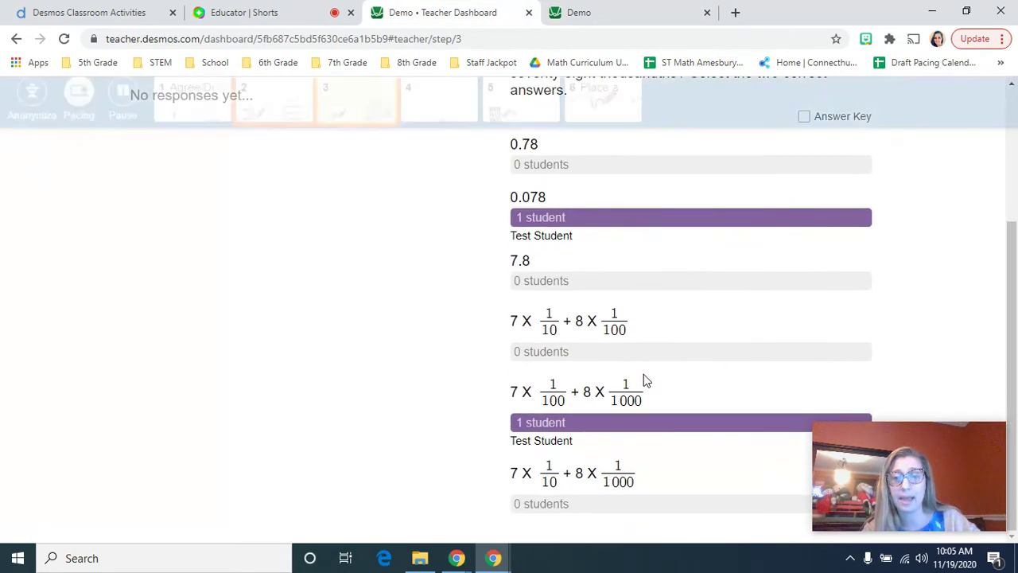
scroll(643, 374, "up", 3)
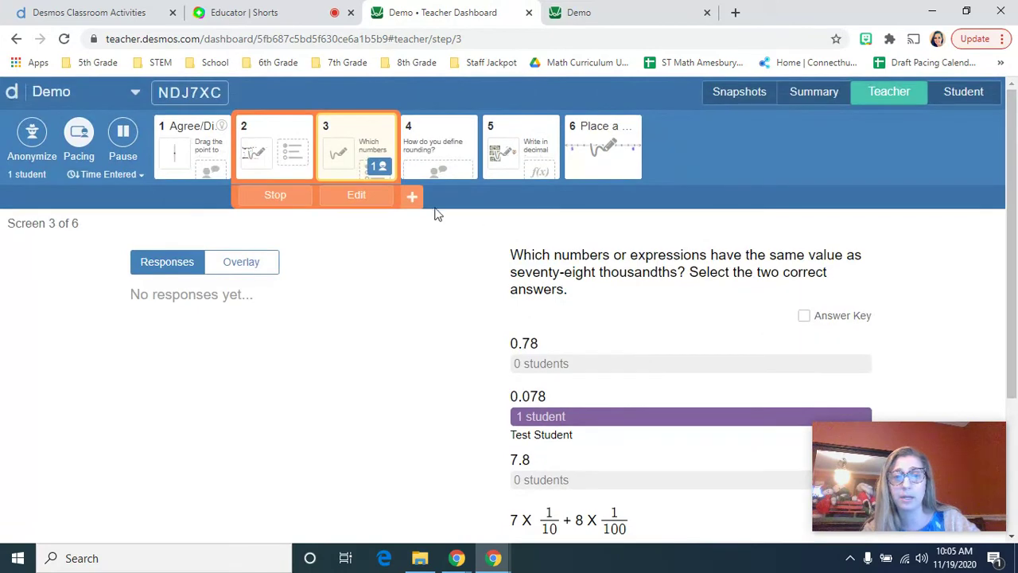
left_click(79, 134)
left_click(571, 271)
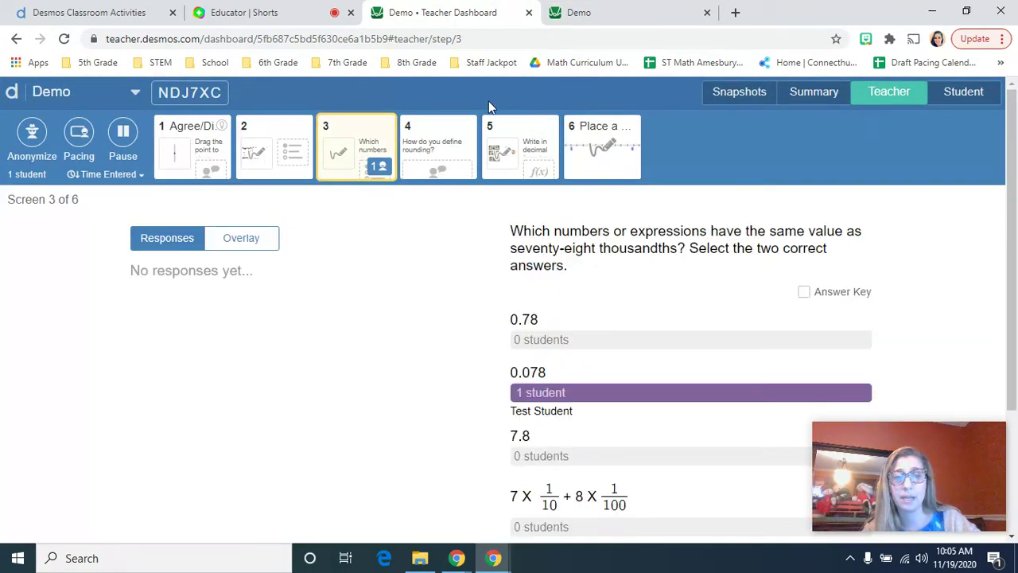
left_click(605, 8)
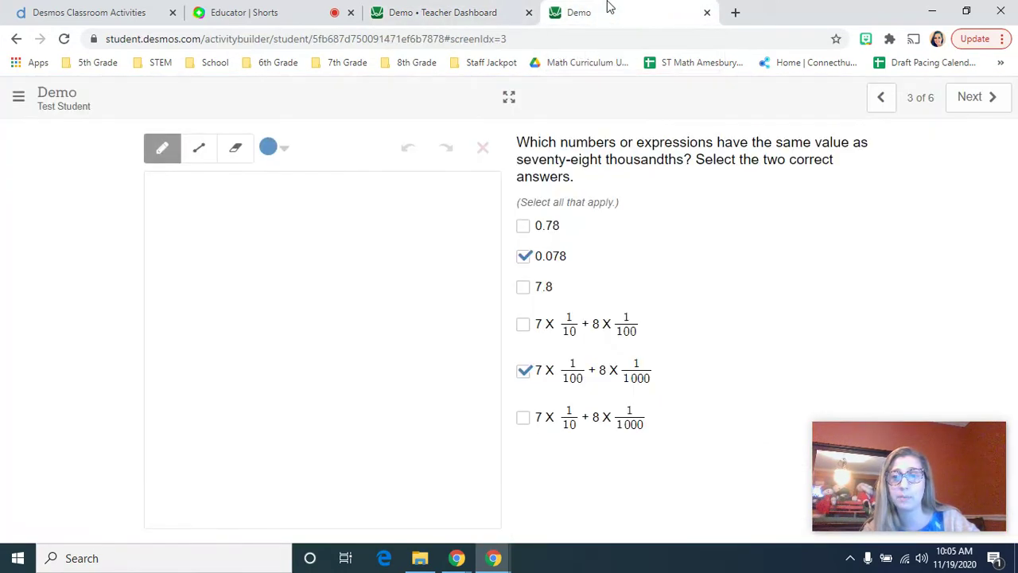
left_click(964, 102)
left_click(597, 228)
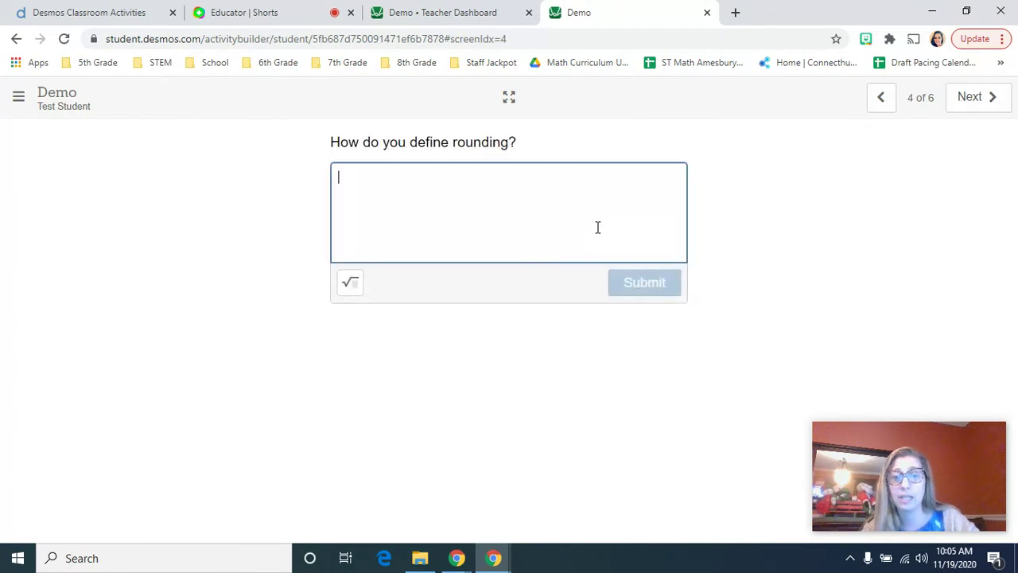
type("sdjfsdfjdsf")
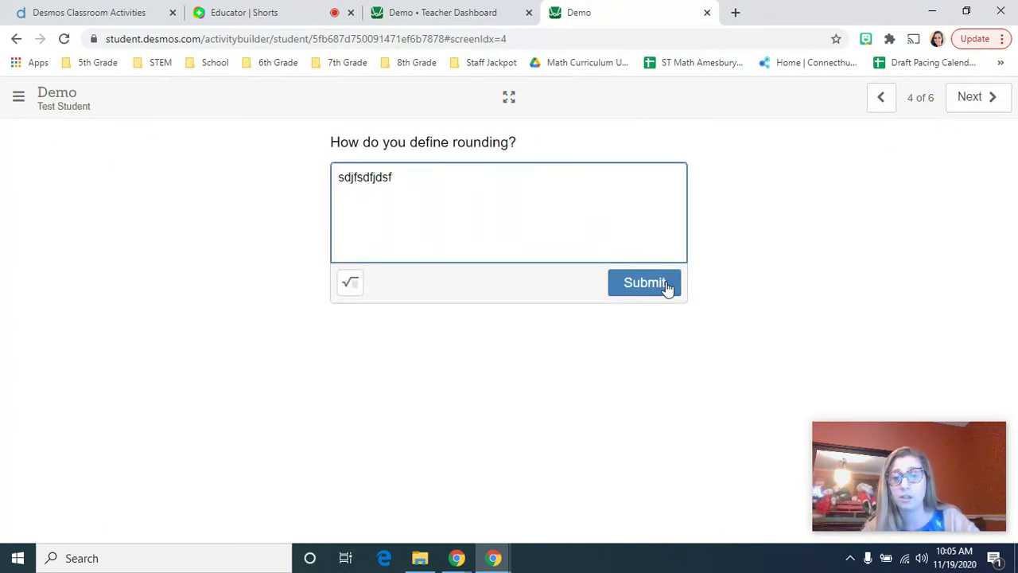
left_click(666, 285)
left_click(996, 108)
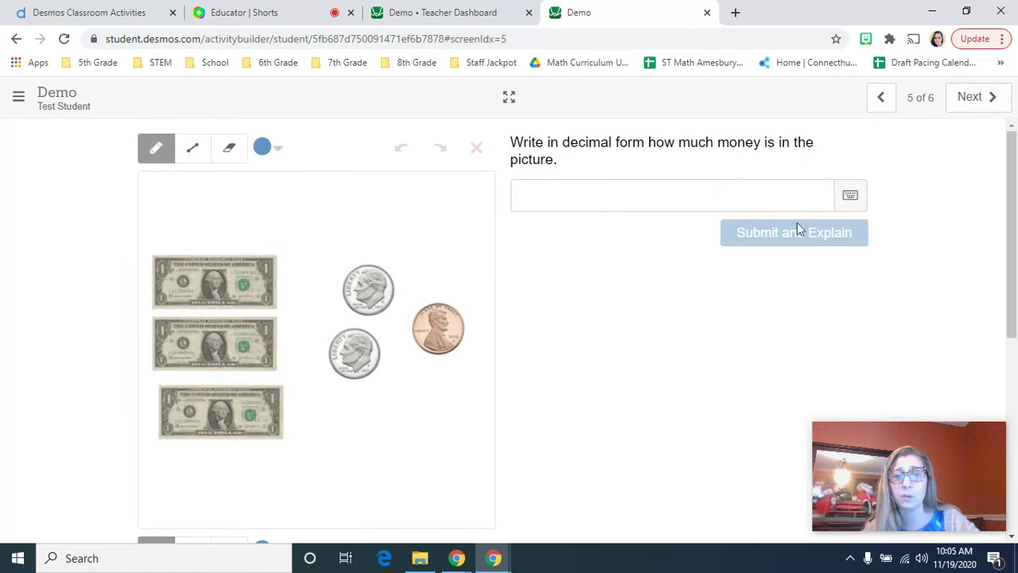
left_click(618, 193)
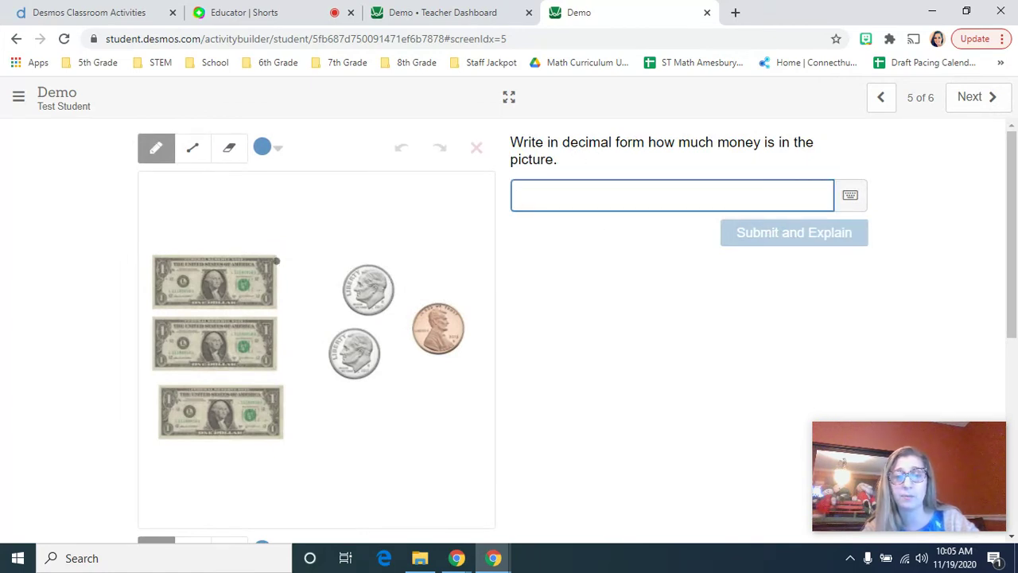
mouse_move(276, 260)
left_mouse_down()
mouse_move(302, 379)
mouse_move(384, 364)
left_mouse_up()
scroll(383, 363, "down", 5)
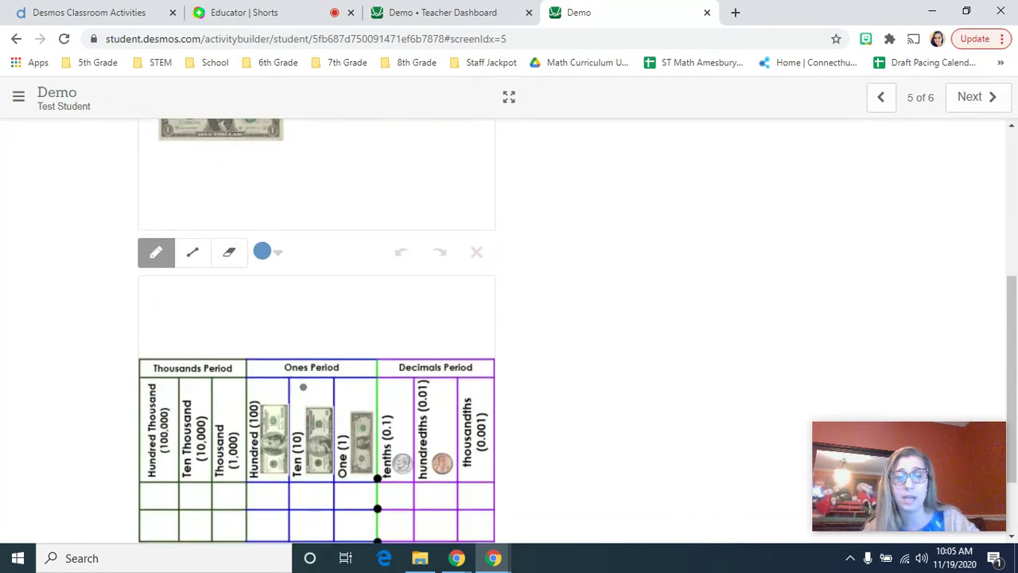
scroll(500, 302, "up", 5)
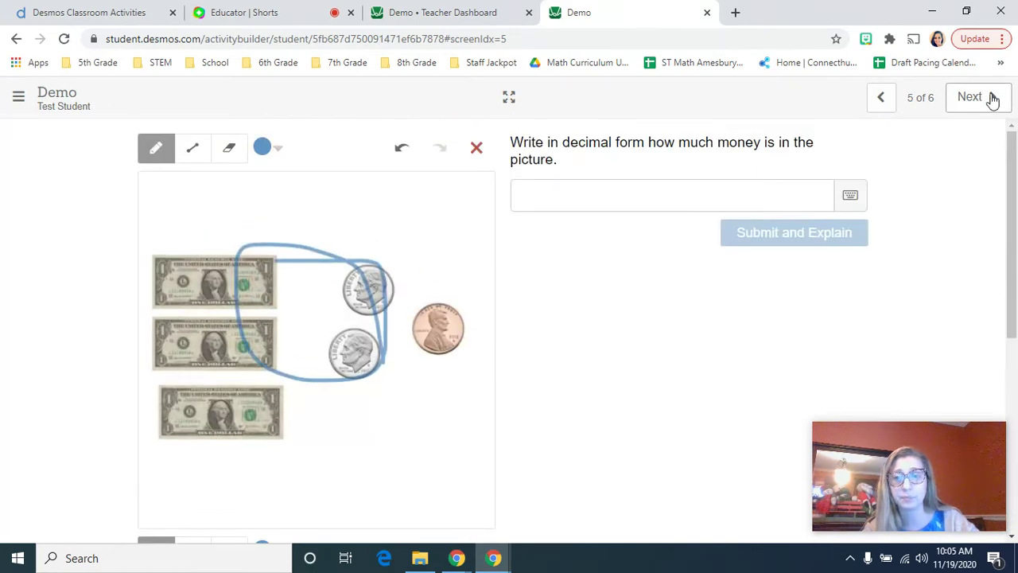
left_click(988, 97)
mouse_move(448, 281)
left_mouse_down()
mouse_move(422, 282)
mouse_move(620, 408)
mouse_move(597, 324)
left_mouse_up()
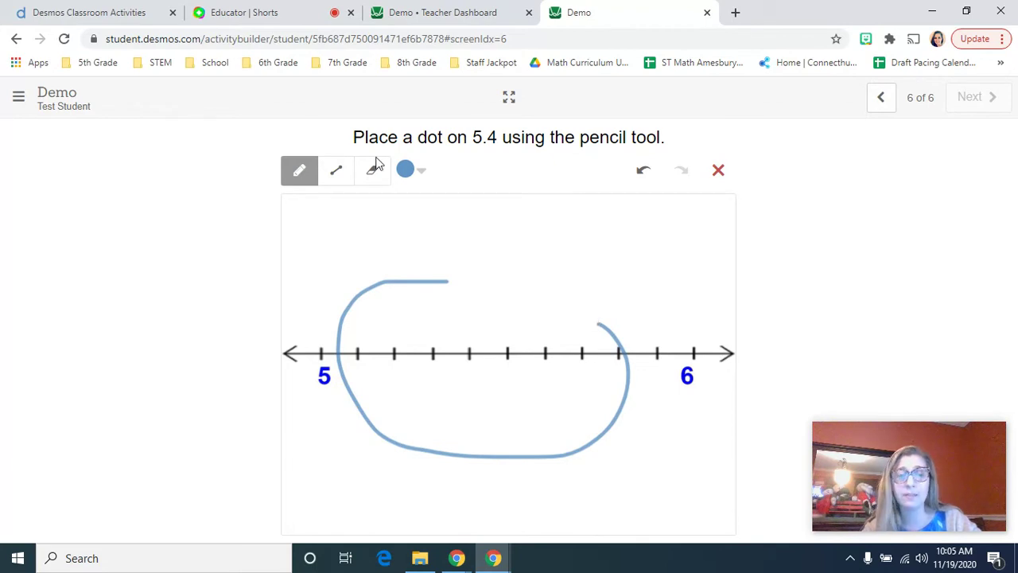
left_click(125, 6)
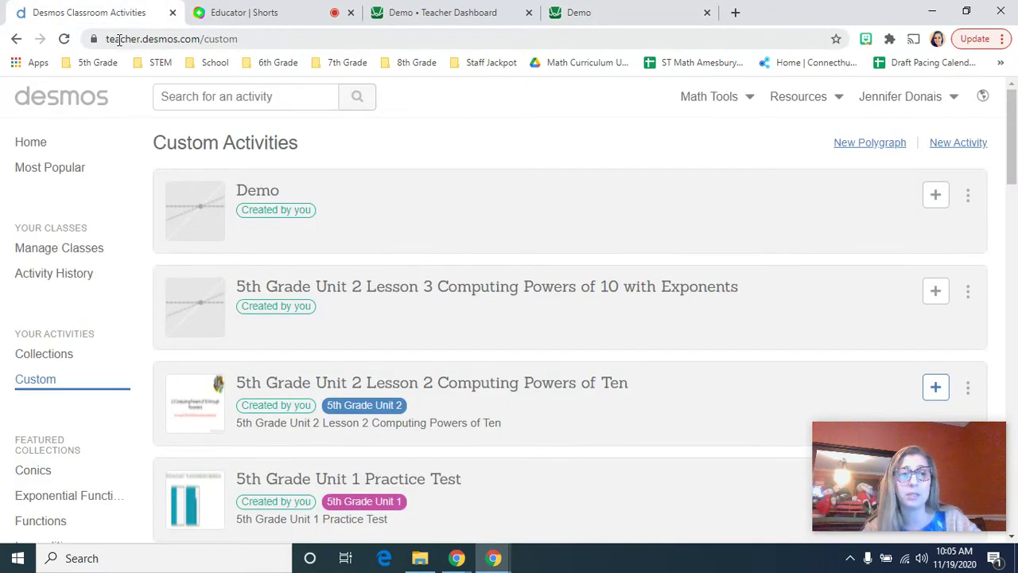
left_click(99, 97)
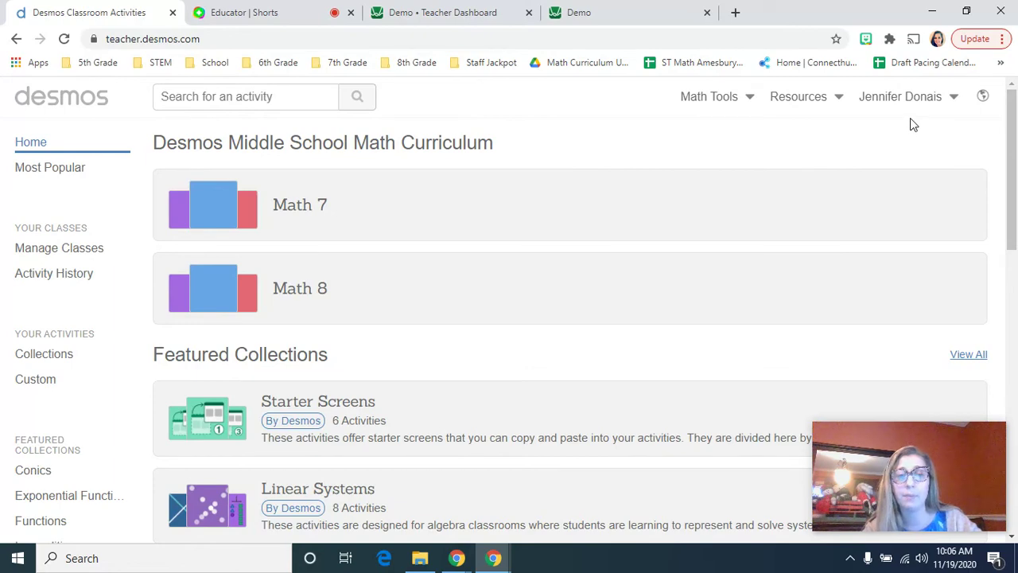
left_click(32, 390)
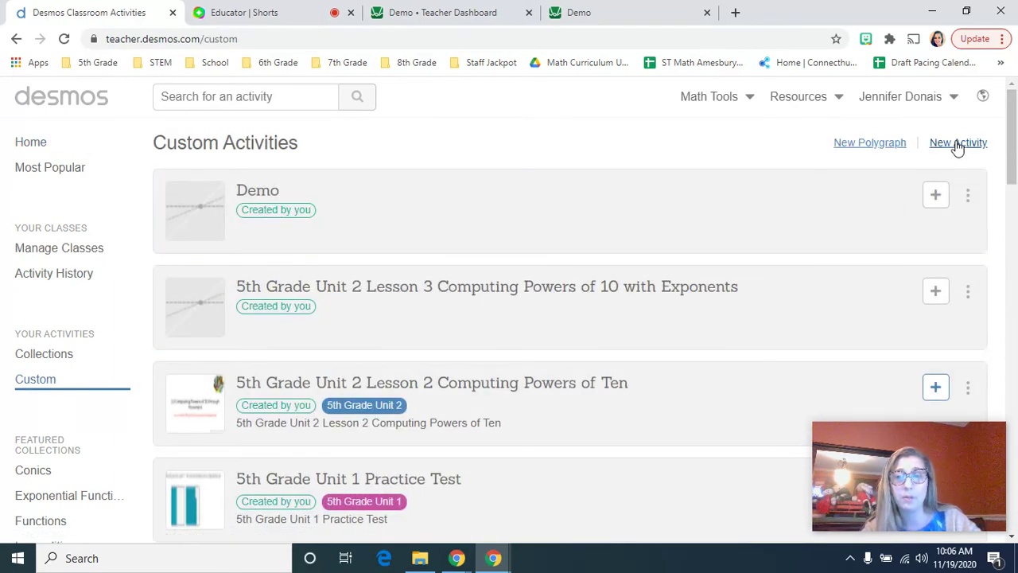
left_click(956, 146)
type("test")
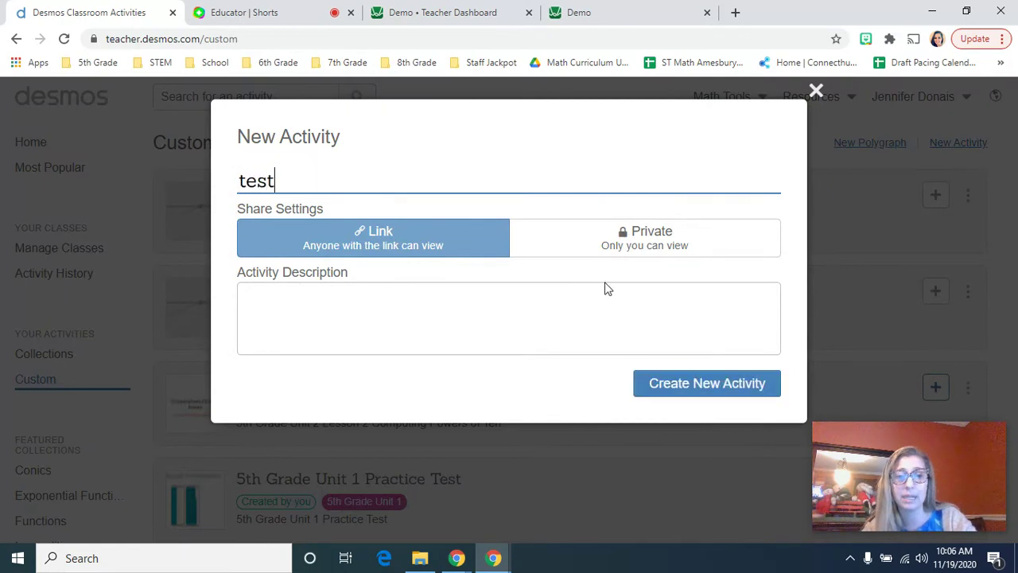
left_click(694, 389)
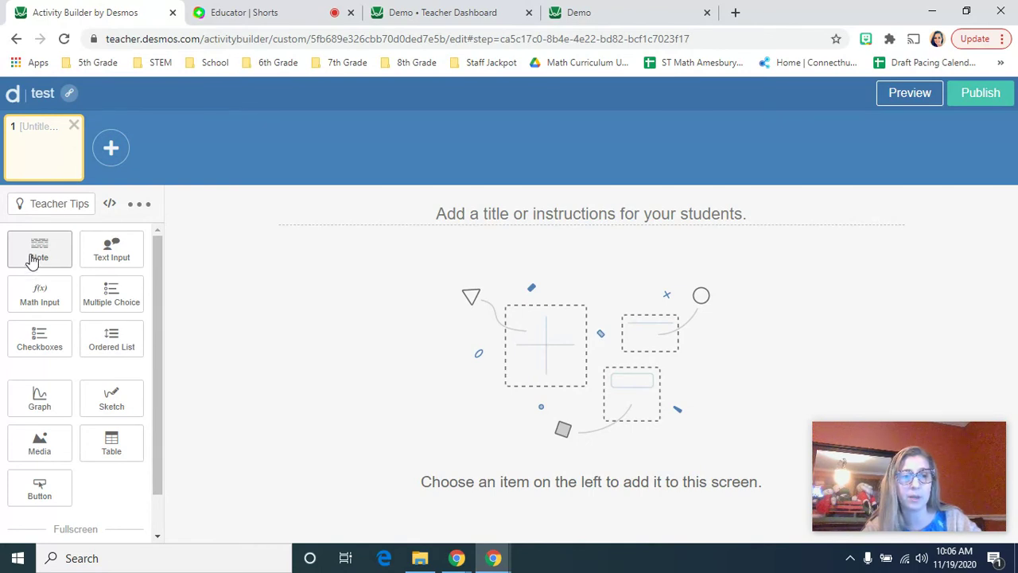
left_click(33, 260)
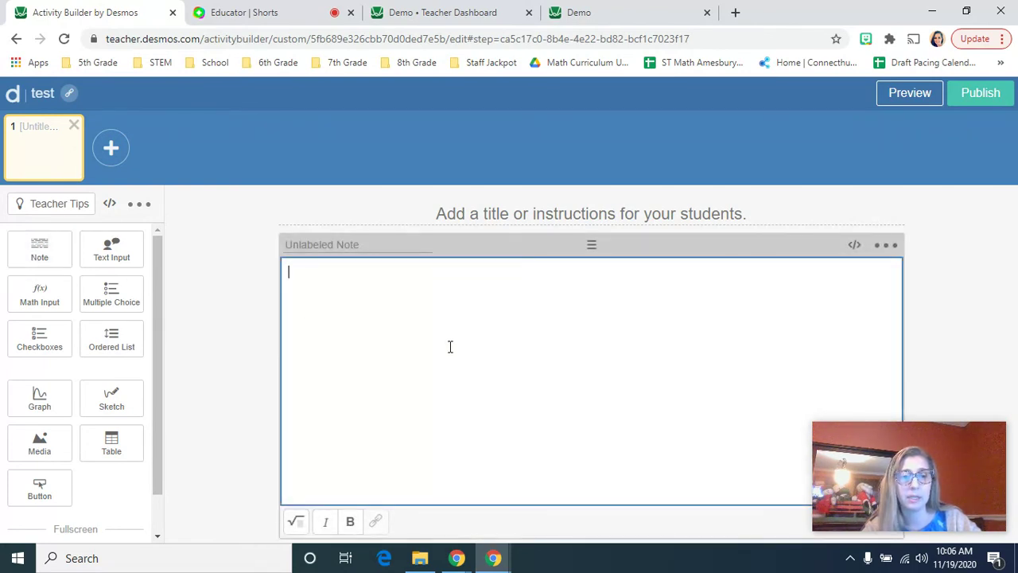
left_click(94, 297)
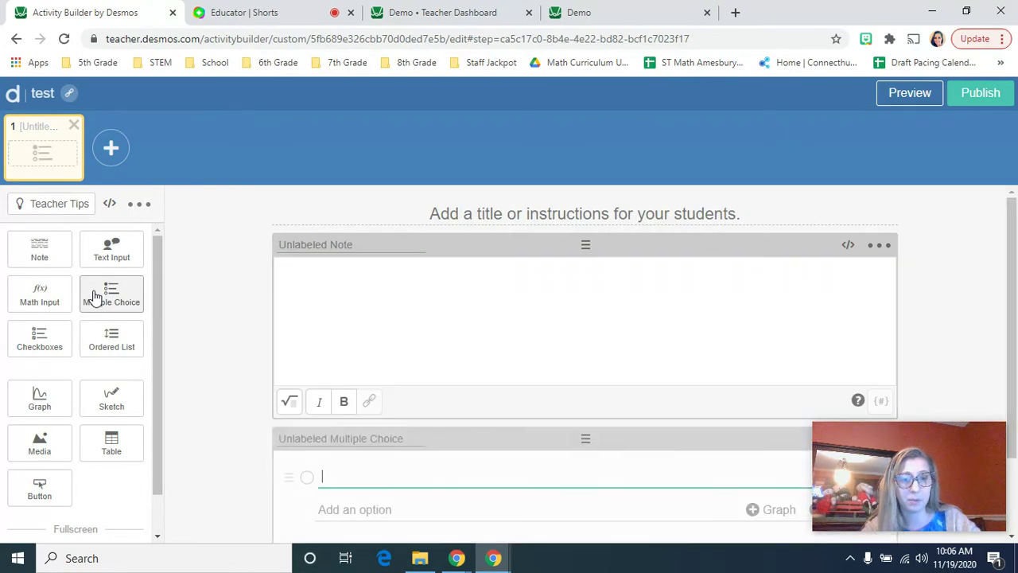
left_click(450, 270)
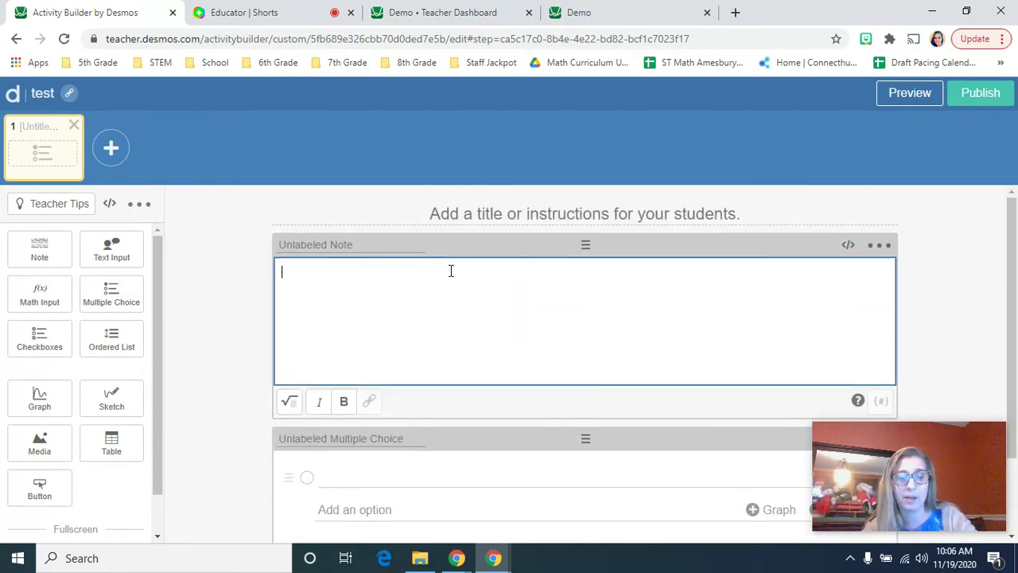
type("QW")
key("BackSpace")
key("BackSpace")
type("Write the question")
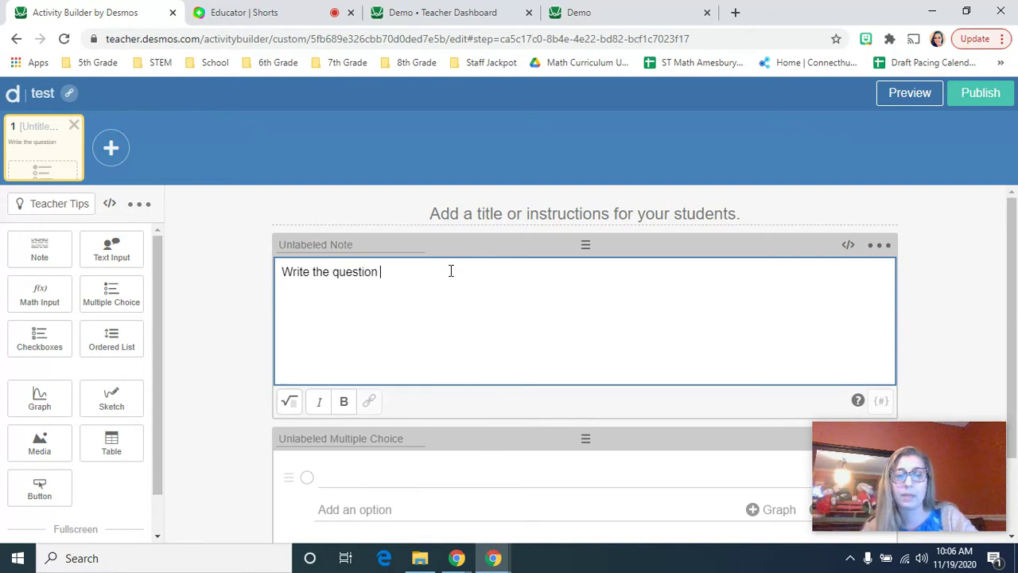
scroll(331, 357, "down", 1)
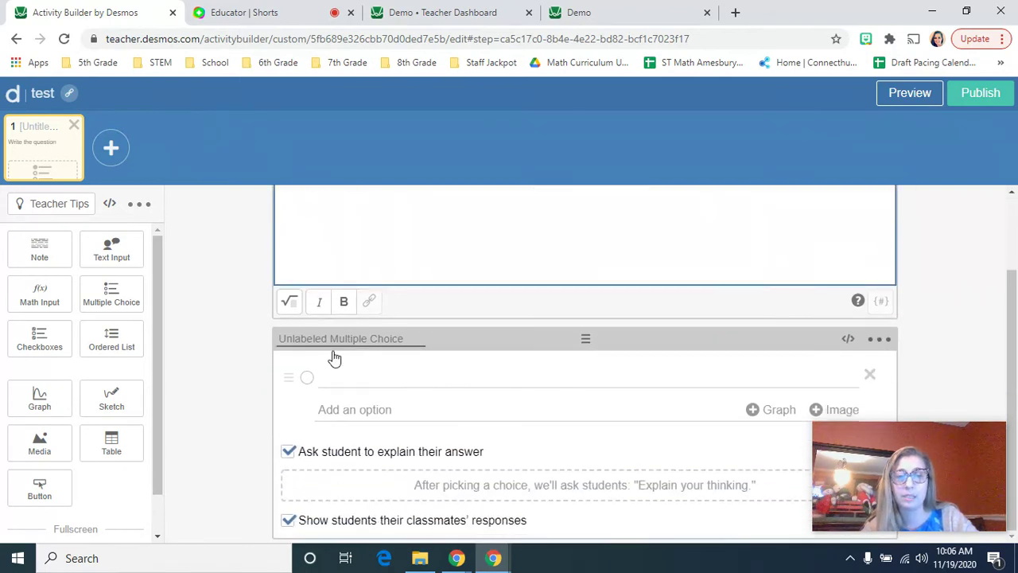
left_click(366, 373)
type("answer")
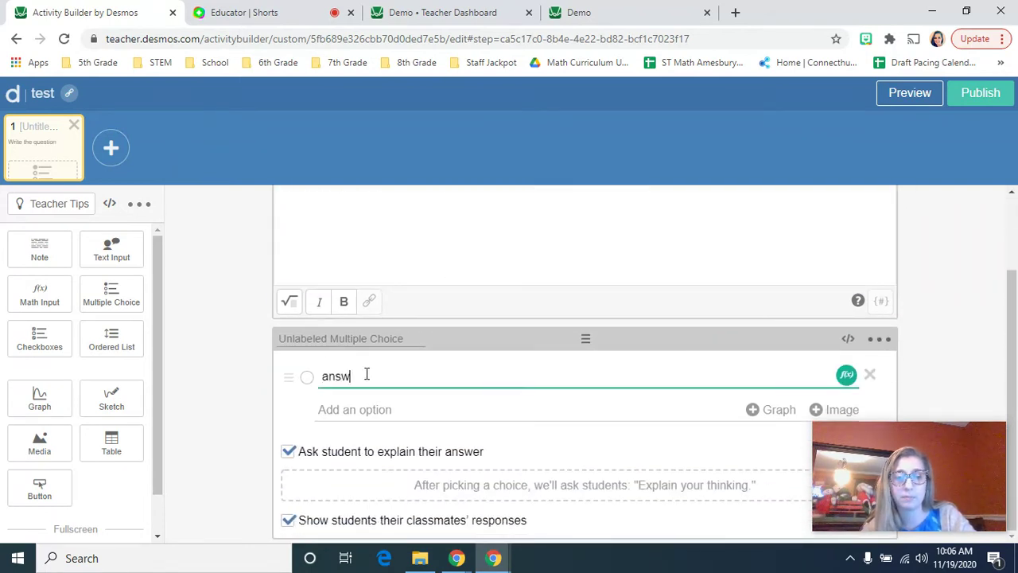
left_click(382, 410)
type("answer")
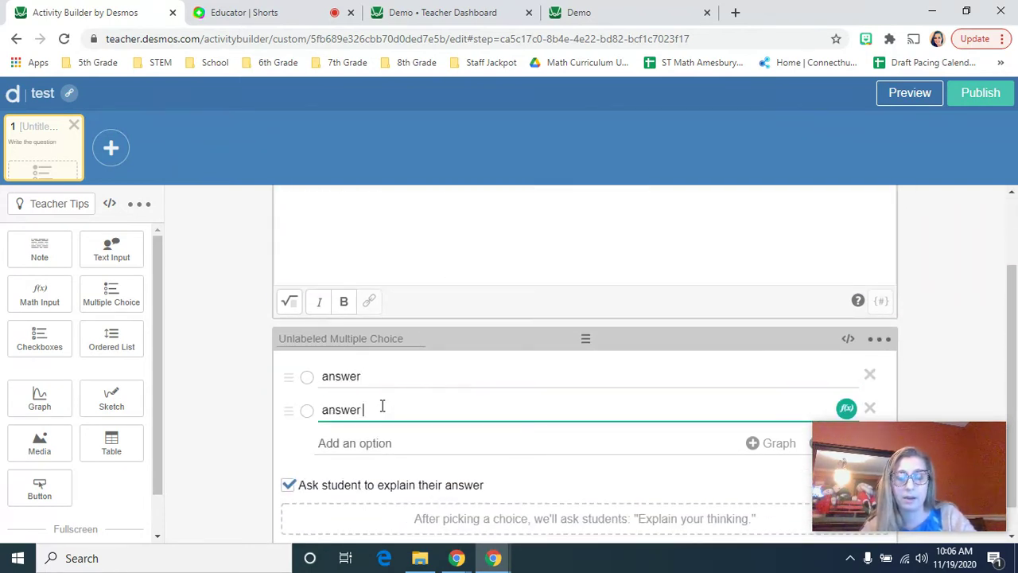
left_click(307, 376)
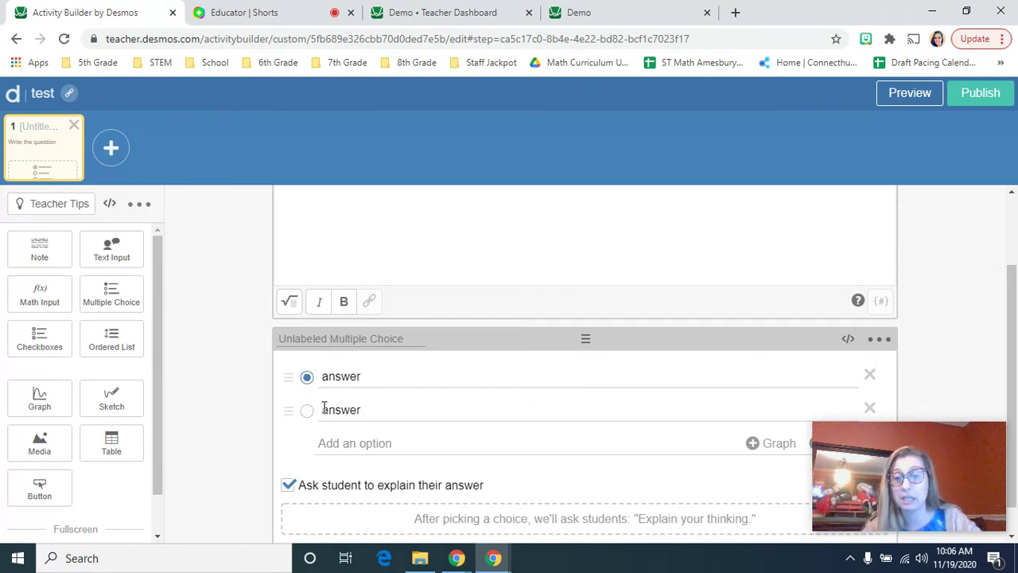
left_click(111, 149)
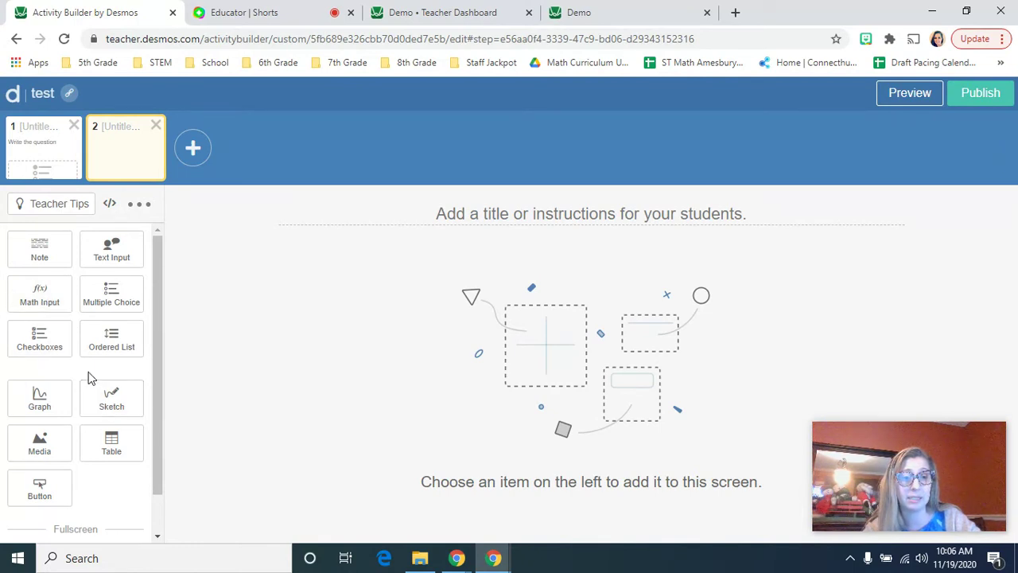
left_click(39, 253)
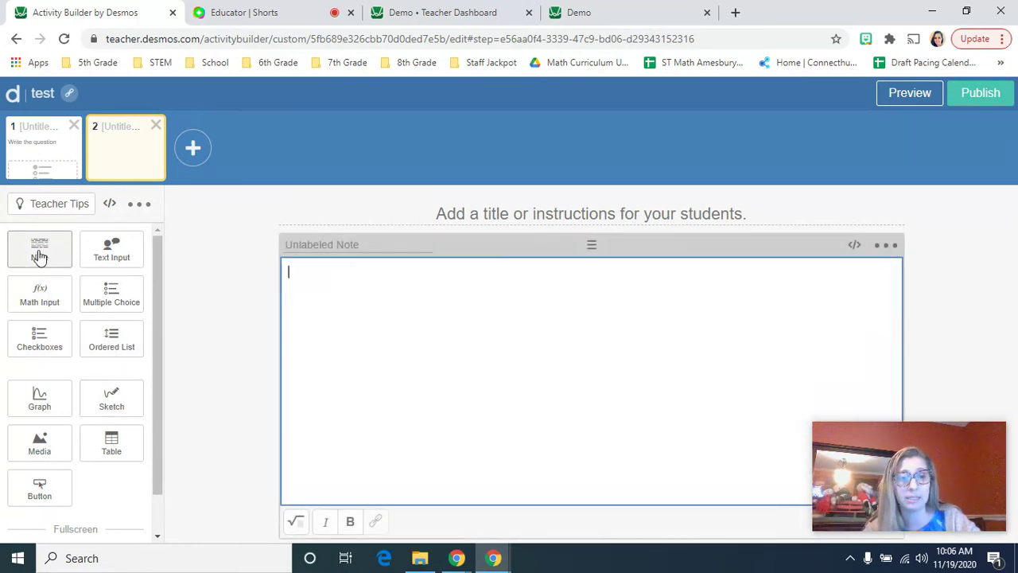
left_click(100, 350)
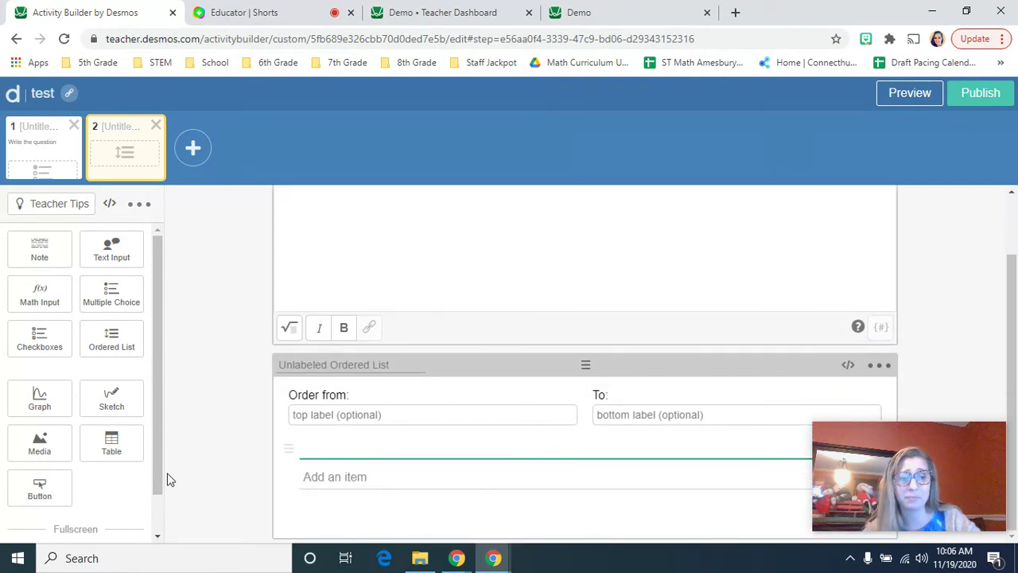
left_click(125, 409)
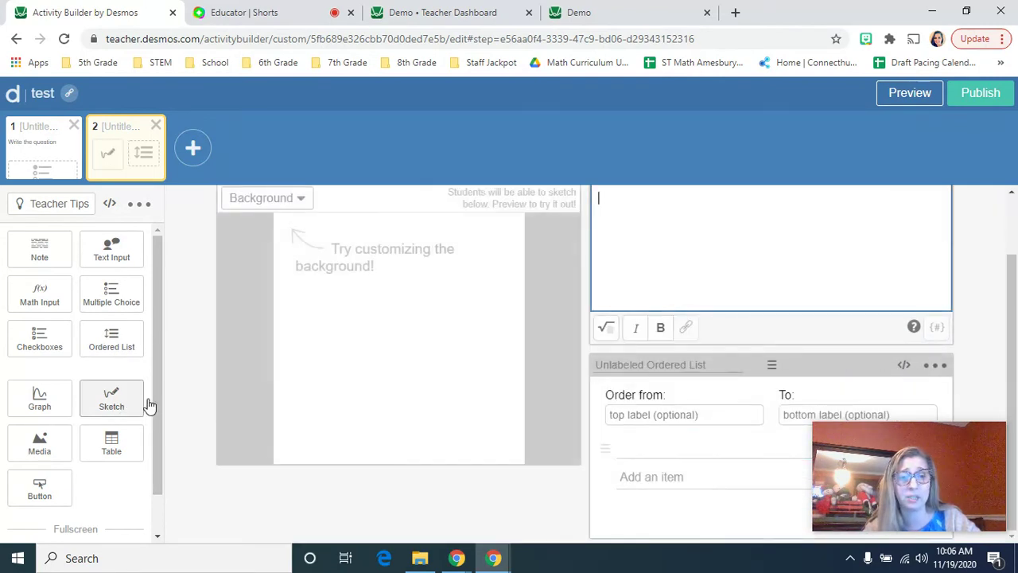
left_click(265, 272)
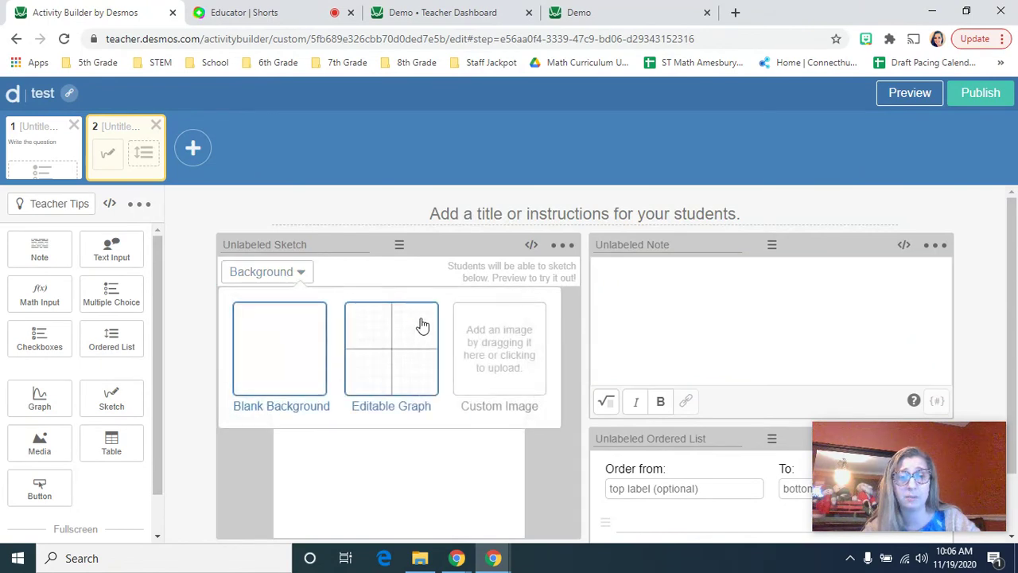
left_click(482, 352)
left_click(451, 262)
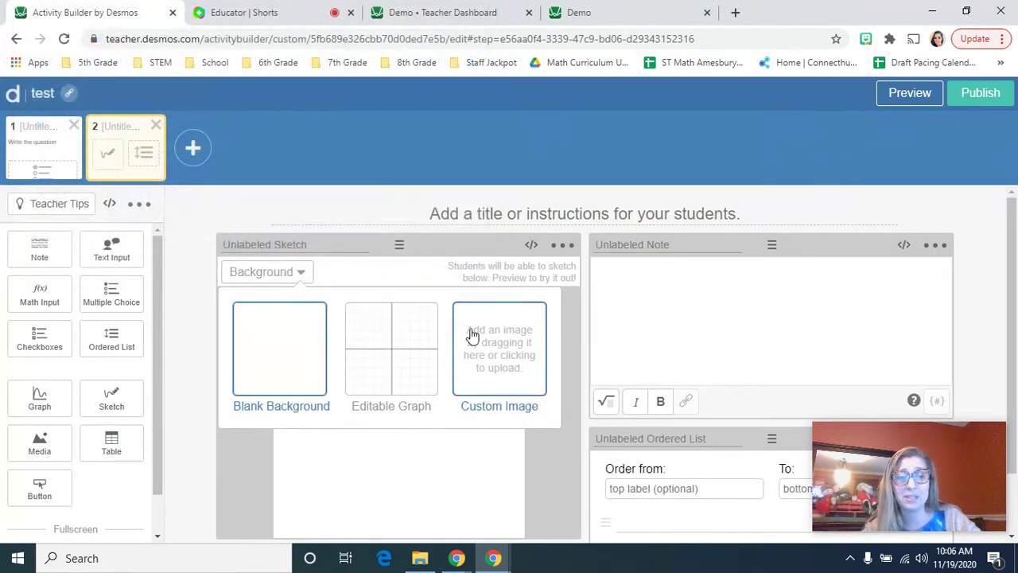